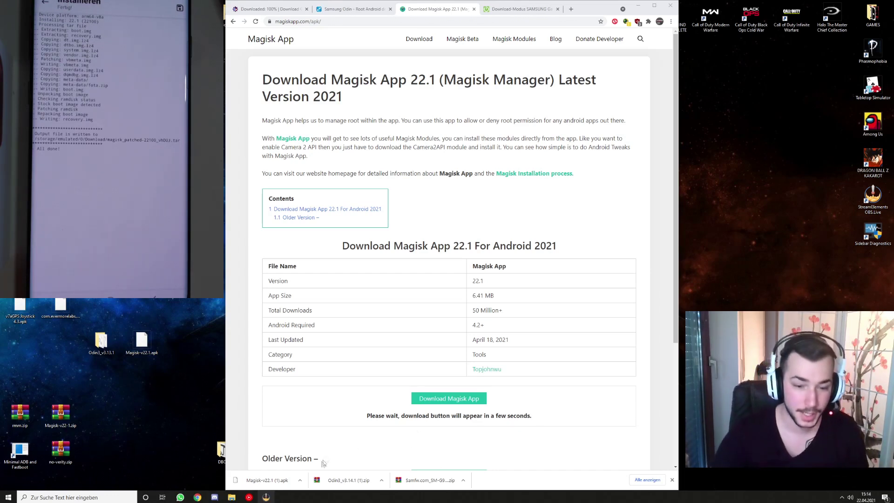
Show the downloaded Samfw SM-G973F firmware archive in the Chrome Download folder
click(463, 480)
click(473, 457)
click(339, 221)
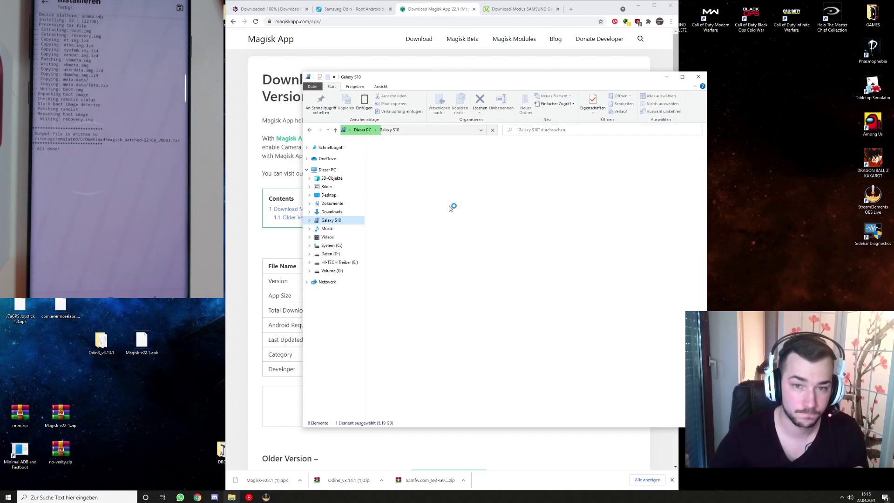
key(alt+Left)
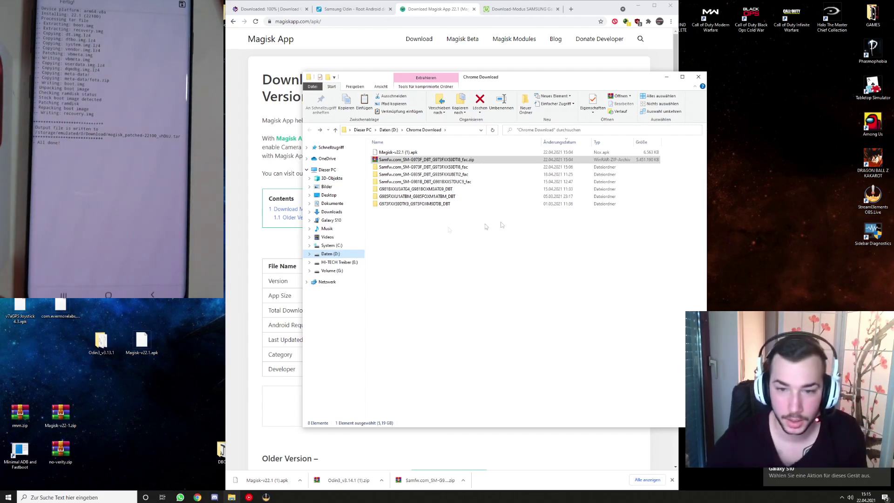
Copy the magisk_patched-22100 tar file from the Download folder in the Galaxy S10's Phone storage
click(331, 219)
double_click(395, 148)
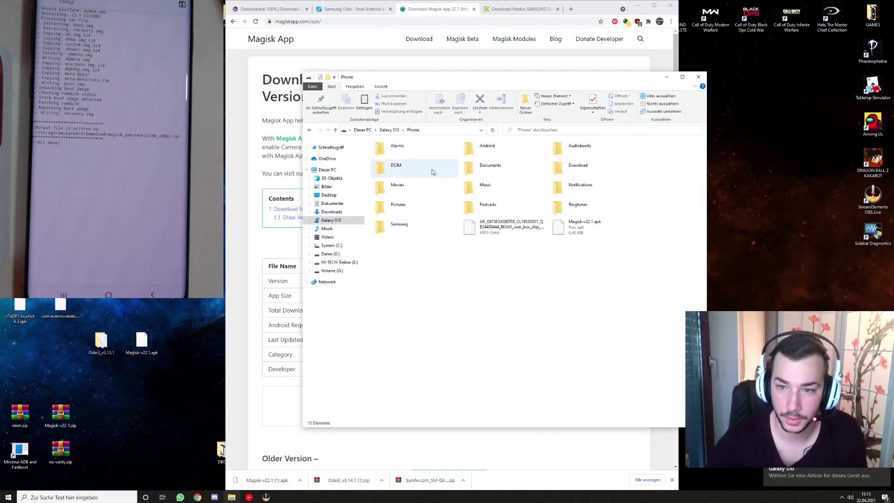
double_click(564, 170)
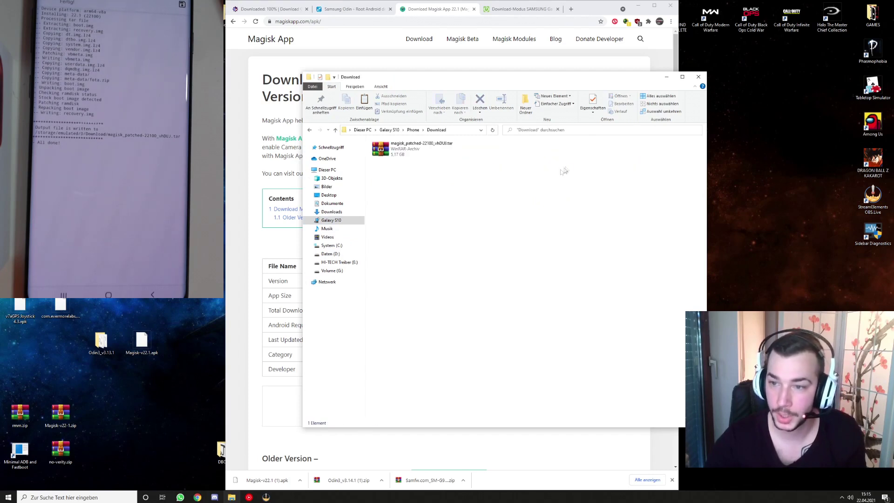
right_click(420, 149)
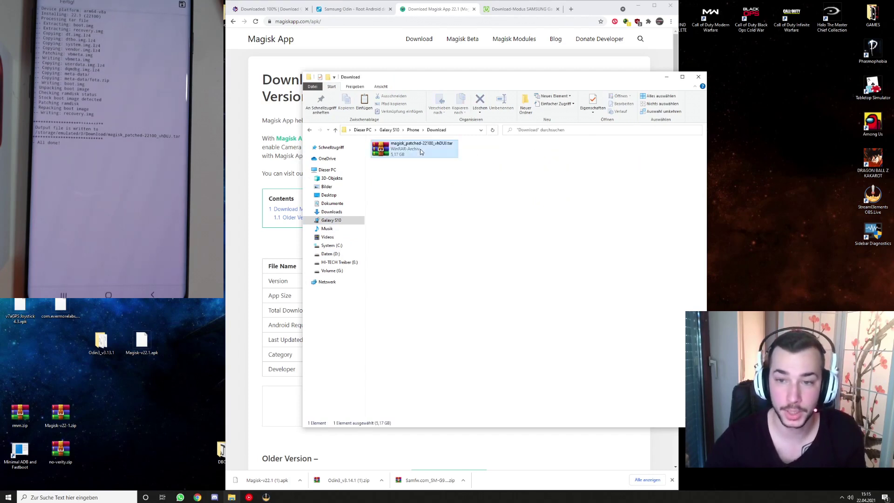
click(444, 190)
Paste the patched tar file into the extracted Samfw.com_SM-G973F_DBT_G973FXXS9DTI8_fac firmware folder on the PC
key(alt+Left)
key(alt+Left)
key(alt+Left)
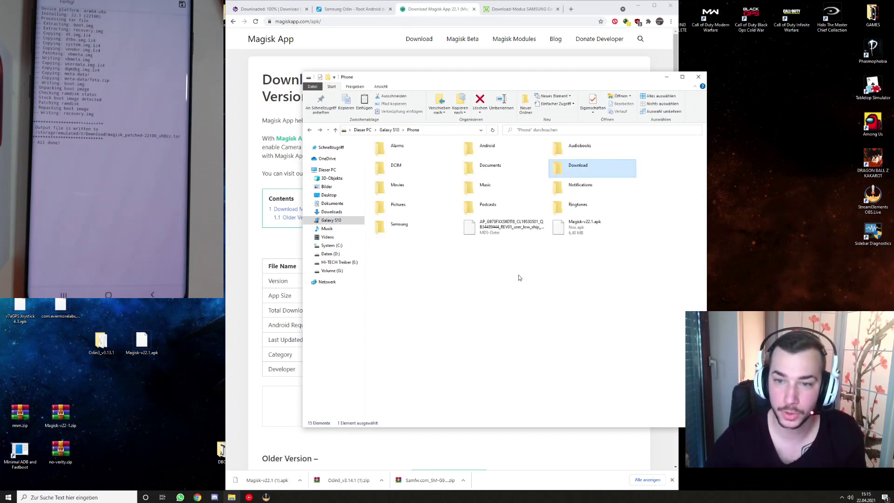
key(Down)
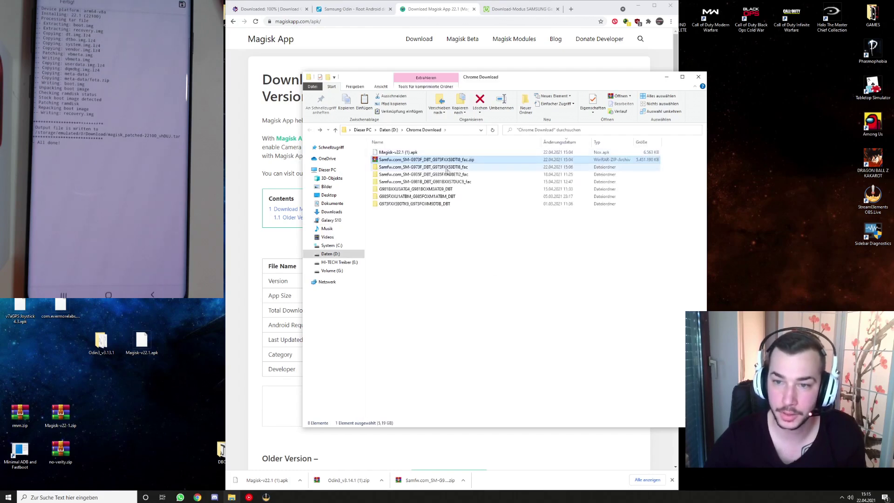
key(Return)
right_click(451, 242)
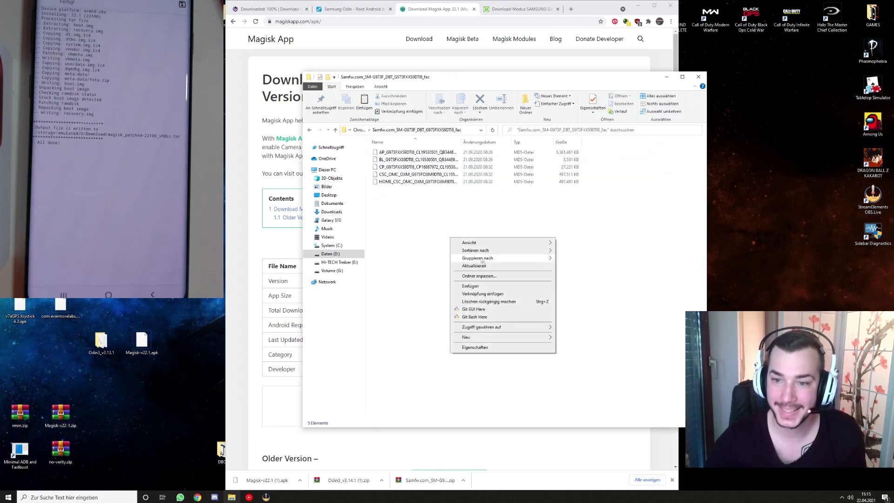
click(488, 283)
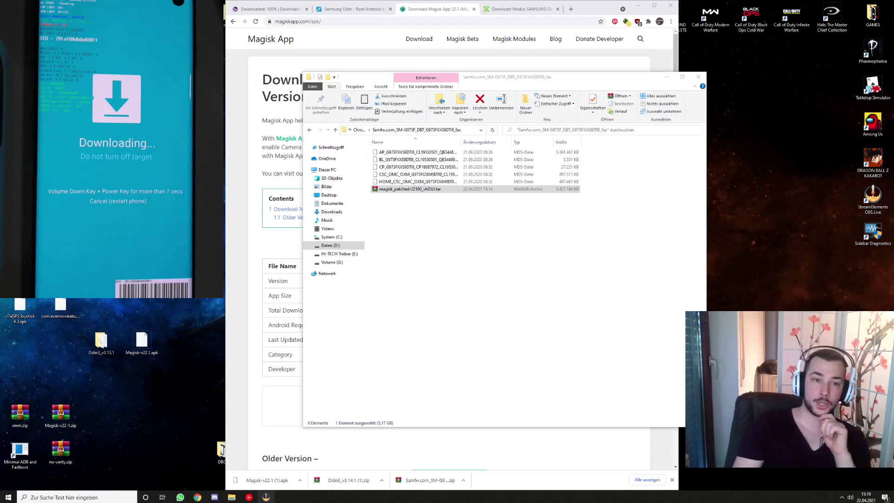
Launch Odin3 from the desktop folder Odin3_v3.13.1 and dismiss its startup notice
double_click(89, 346)
click(406, 169)
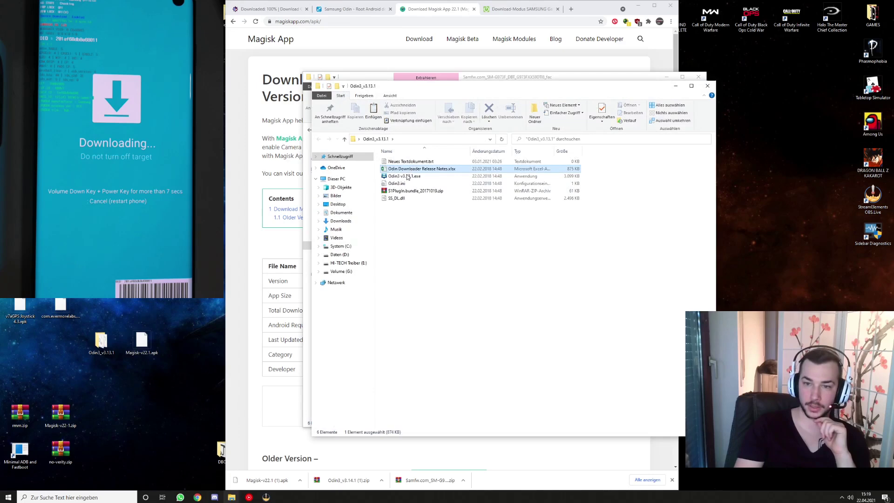
double_click(407, 177)
click(499, 269)
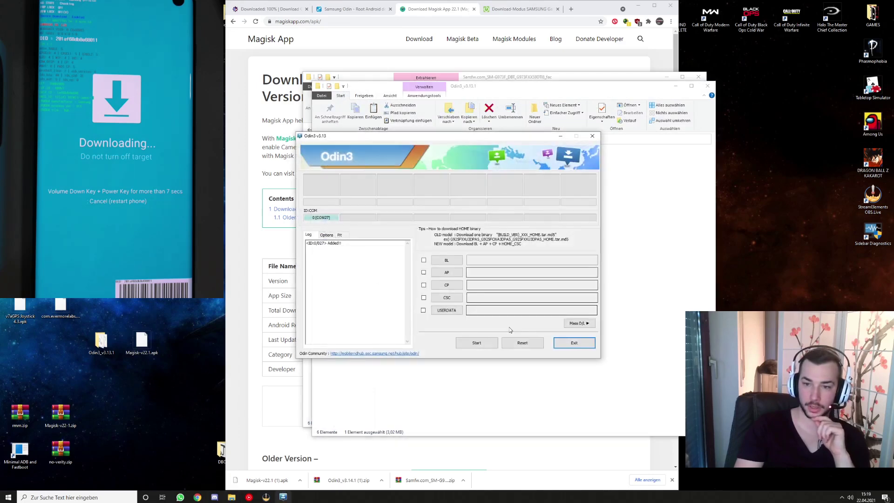
Load the BL_G973FXXS9DTI8 file as BL and the magisk_patched-22100 tar file as AP in Odin3
click(443, 261)
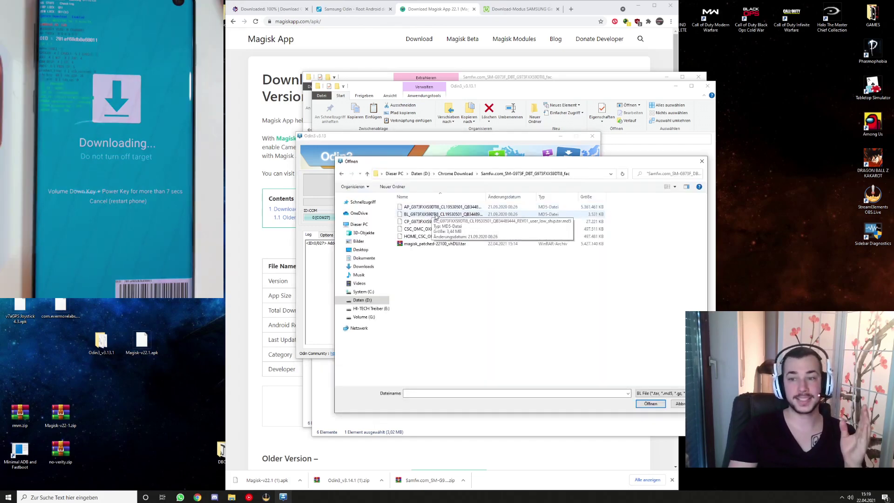
double_click(435, 214)
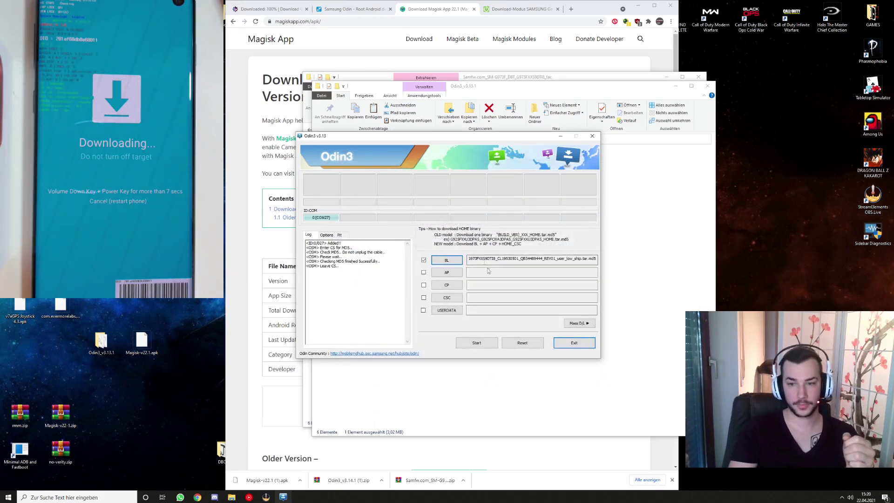
click(456, 273)
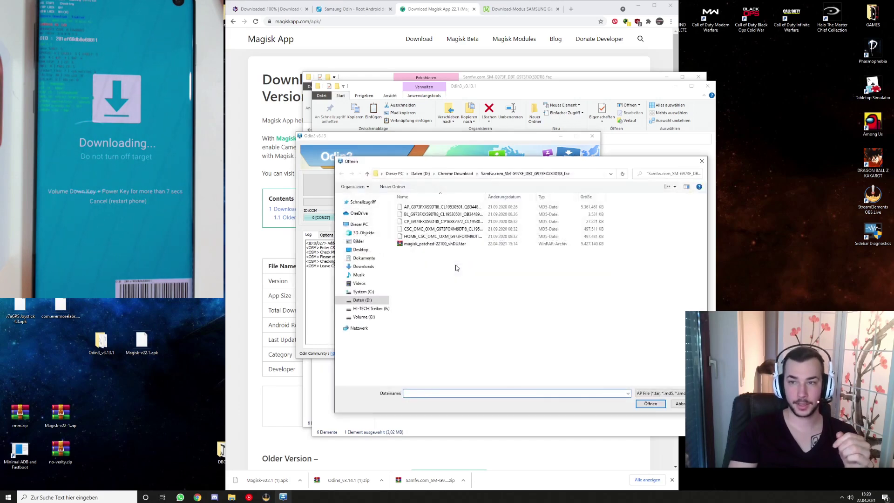
click(438, 245)
double_click(432, 245)
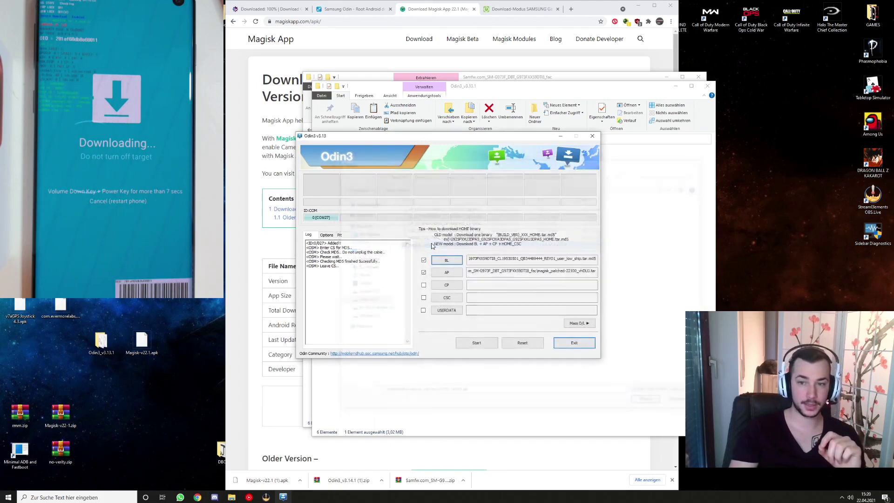
Load the CP_G973FXXS9DTI8 file as CP and the CSC_OMC_OXM_G973FOXM9DTI8 file as CSC
click(450, 284)
click(415, 225)
double_click(415, 225)
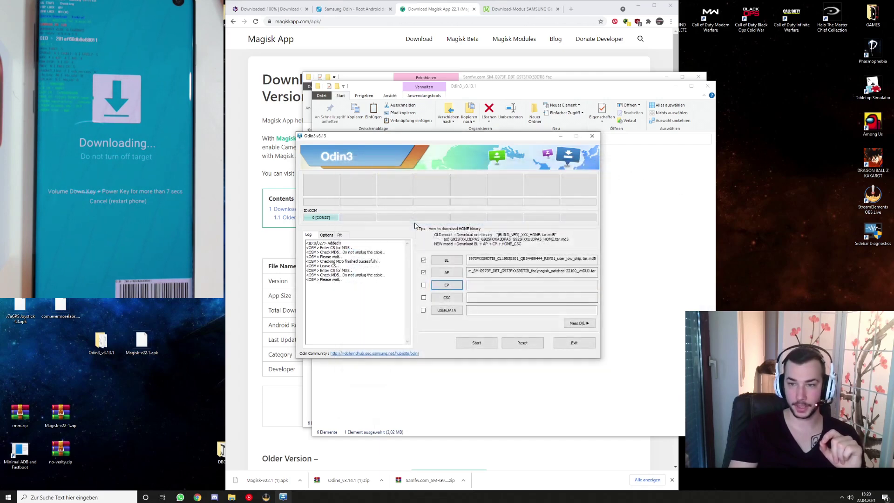
click(447, 298)
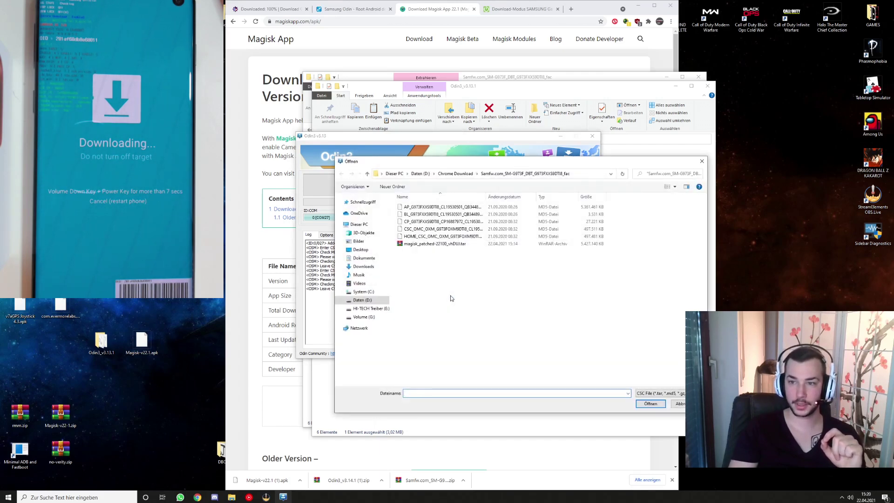
double_click(408, 230)
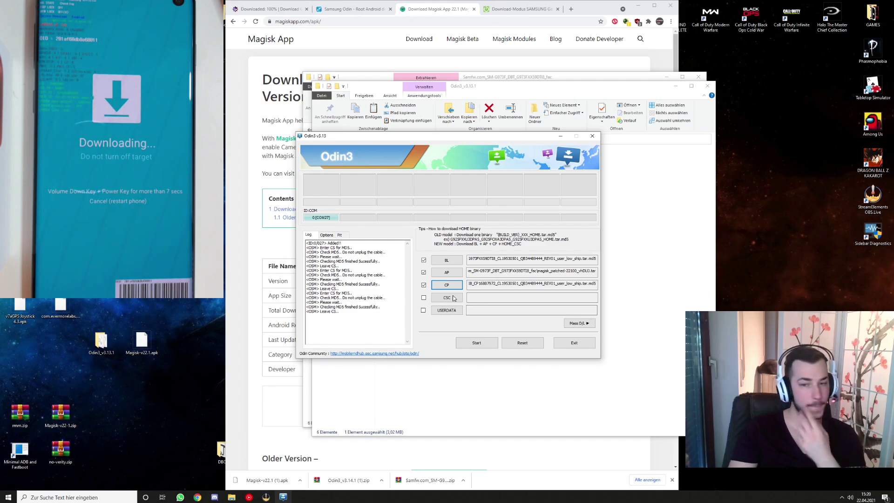
With Auto Reboot off and F. Reset Time on in Odin's options, start flashing the phone
click(328, 235)
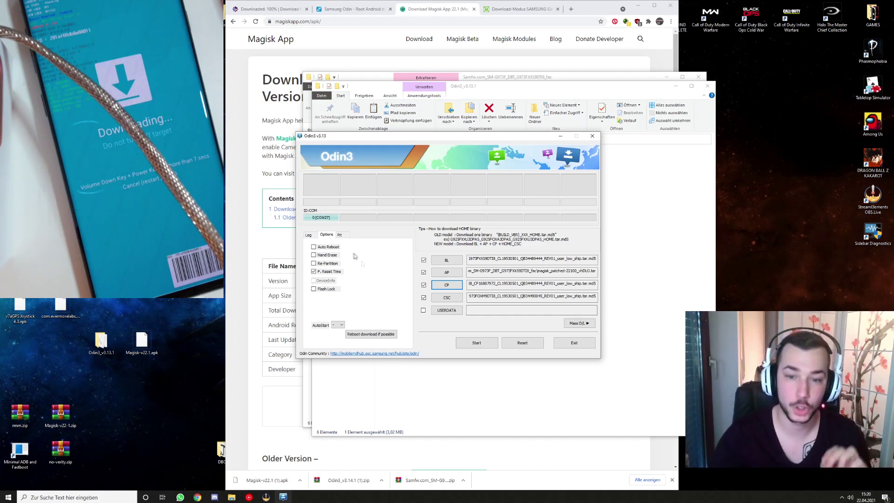
click(477, 343)
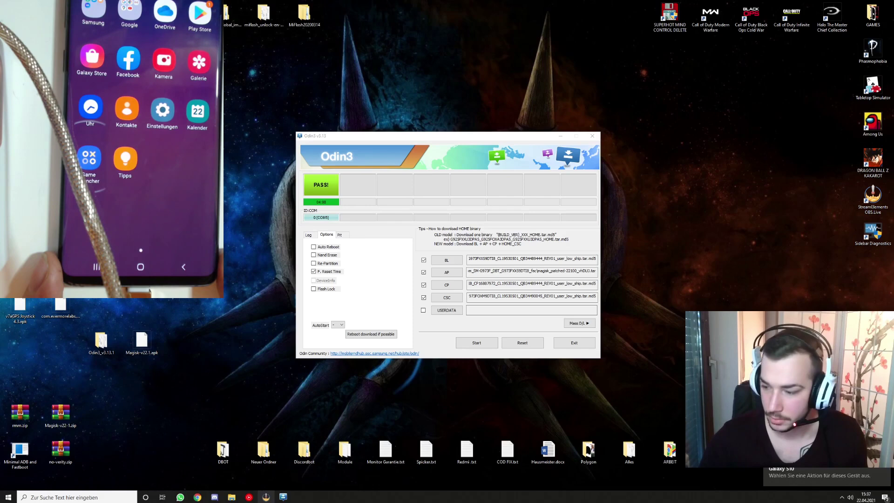
Open the connected Galaxy S10 in Explorer, copy Magisk-v22.1.apk from the desktop to it, and close the folder window
click(822, 475)
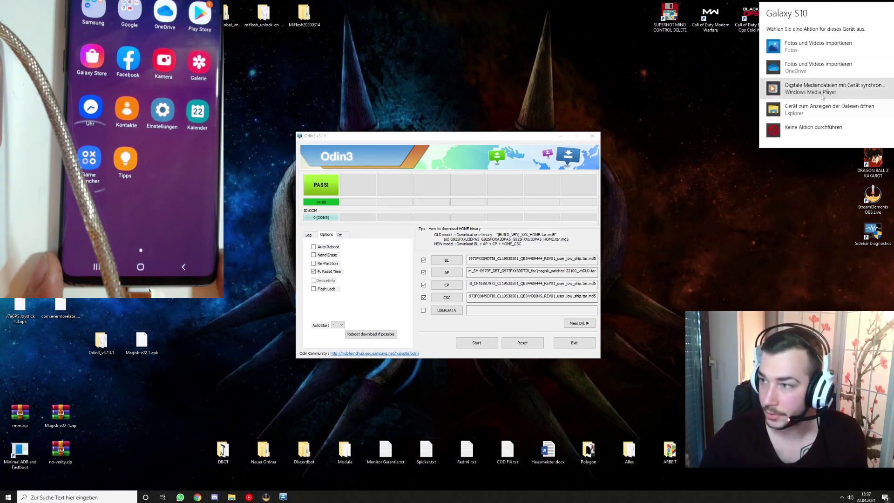
click(805, 111)
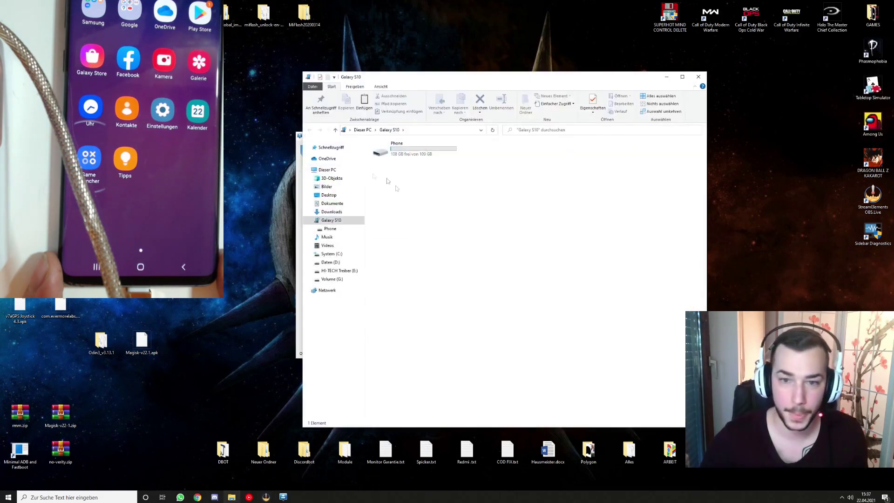
drag(141, 340, 585, 239)
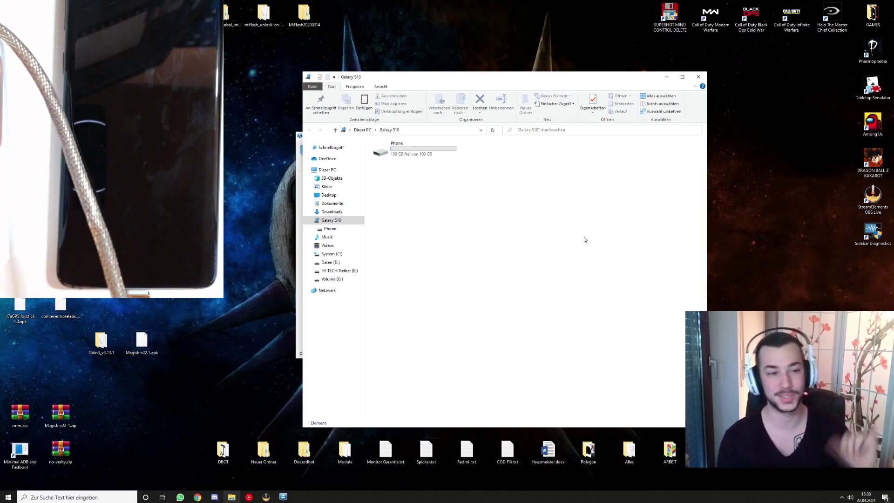
key(alt+F4)
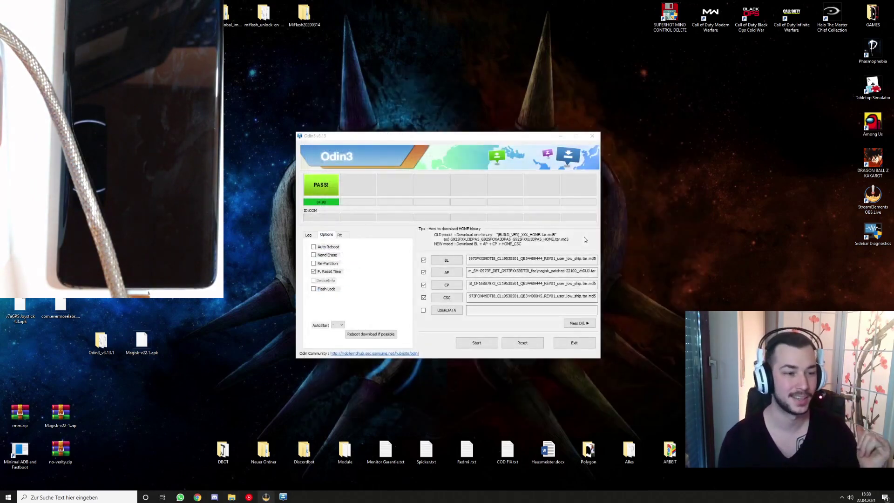